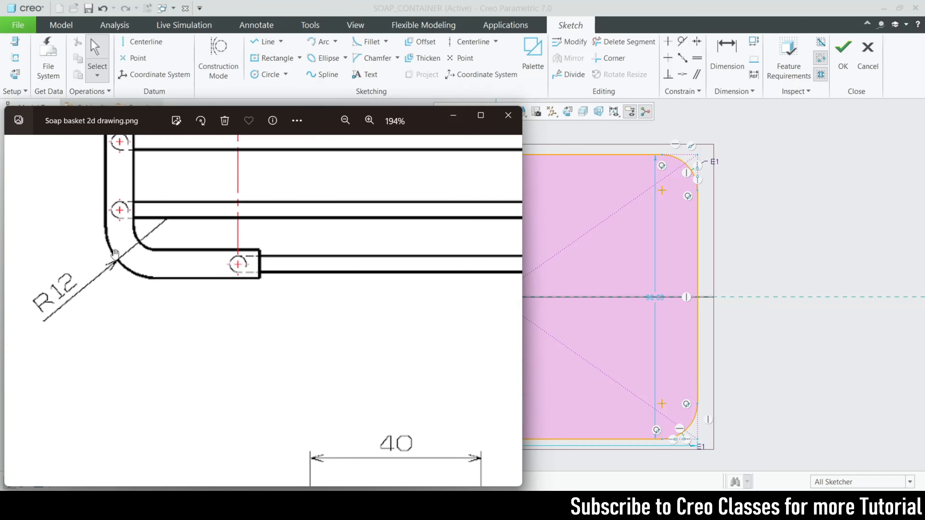
# Examine the soap basket drawing for the frame's corner radius and wall thickness
pyautogui.scroll(3, 178, 339)
pyautogui.scroll(-4, 178, 340)
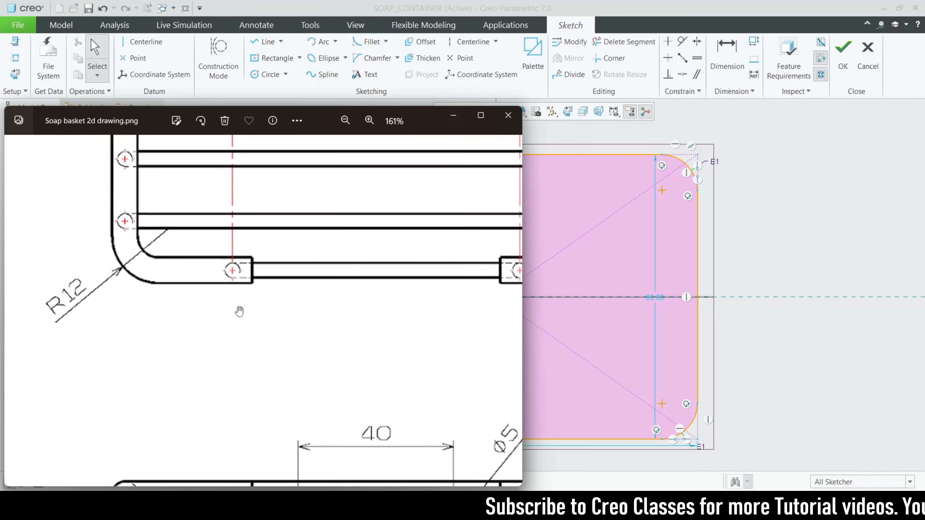
pyautogui.click(561, 148)
pyautogui.moveTo(505, 225); pyautogui.dragTo(505, 226)
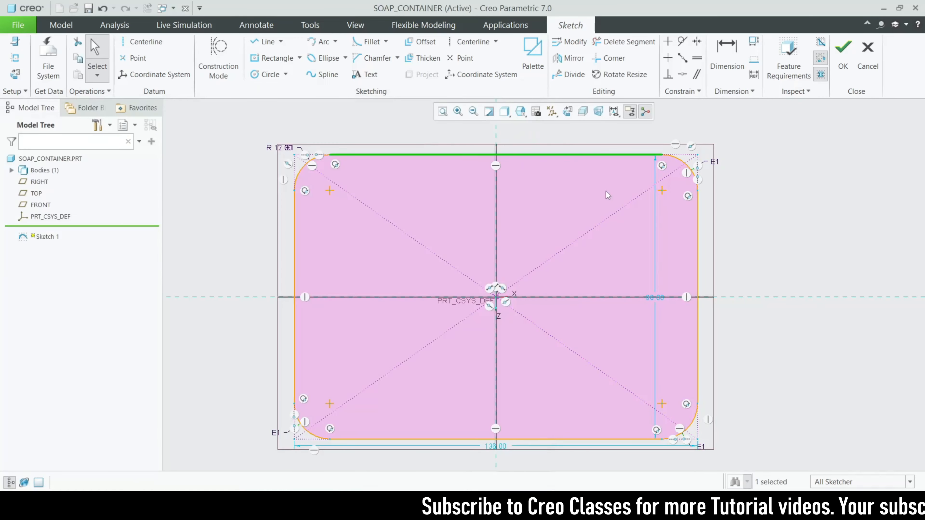
pyautogui.click(776, 231)
pyautogui.hotkey('alt', 'Tab')
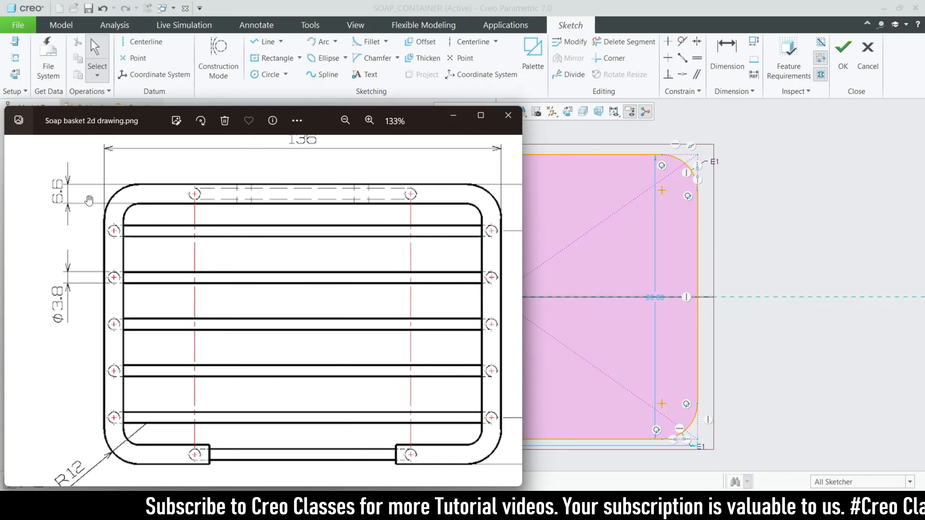
pyautogui.click(454, 117)
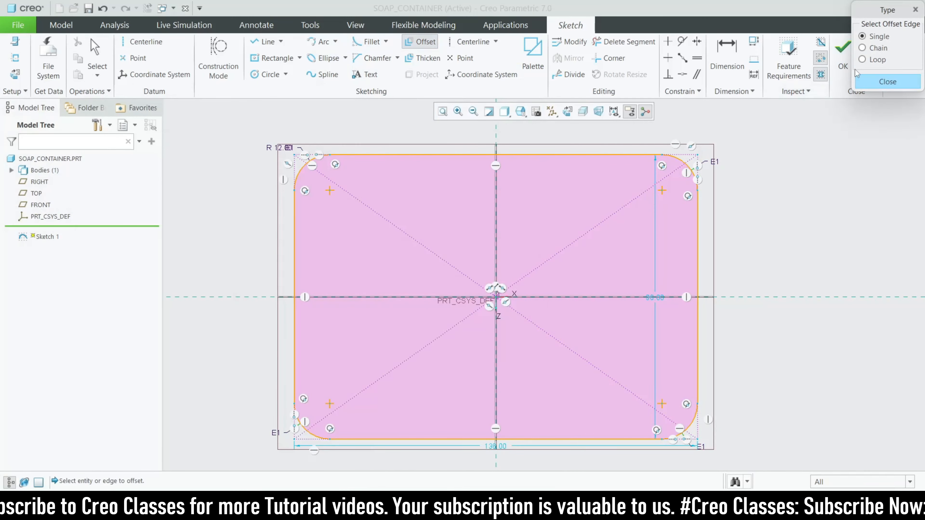
# Offset the whole rounded-rectangle loop inward by entering an offset of -6.6
pyautogui.click(619, 154)
pyautogui.write('-6.6')
pyautogui.press('Return')
pyautogui.click(887, 81)
pyautogui.scroll(-2, 371, 188)
pyautogui.scroll(3, 372, 188)
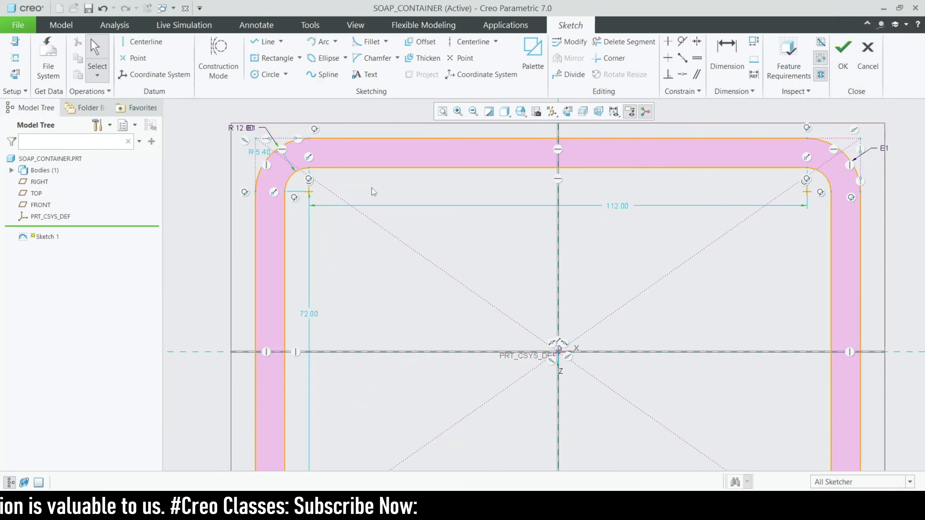
pyautogui.scroll(-3, 345, 199)
pyautogui.scroll(1, 380, 209)
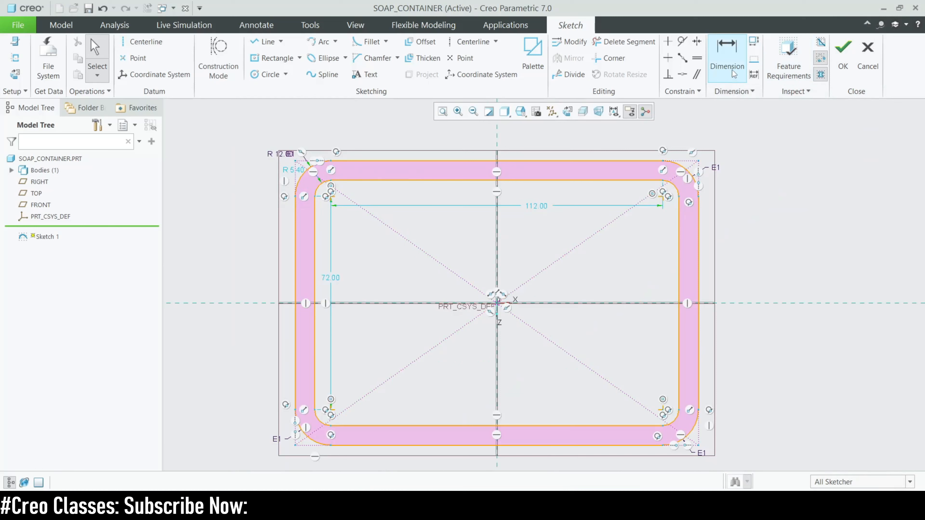
# Dimension the outer rectangle's overall height and width between its corner points
pyautogui.click(734, 76)
pyautogui.click(699, 160)
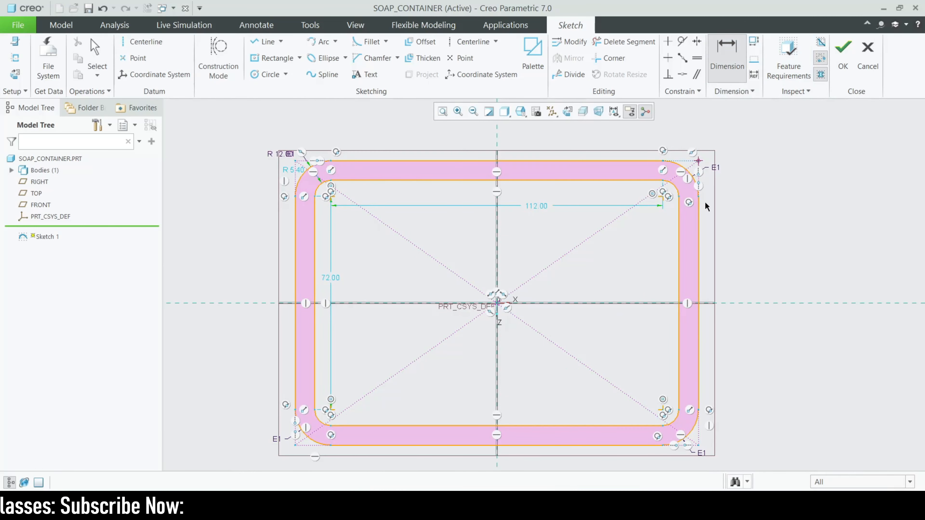
pyautogui.click(698, 445)
pyautogui.middleClick(753, 357)
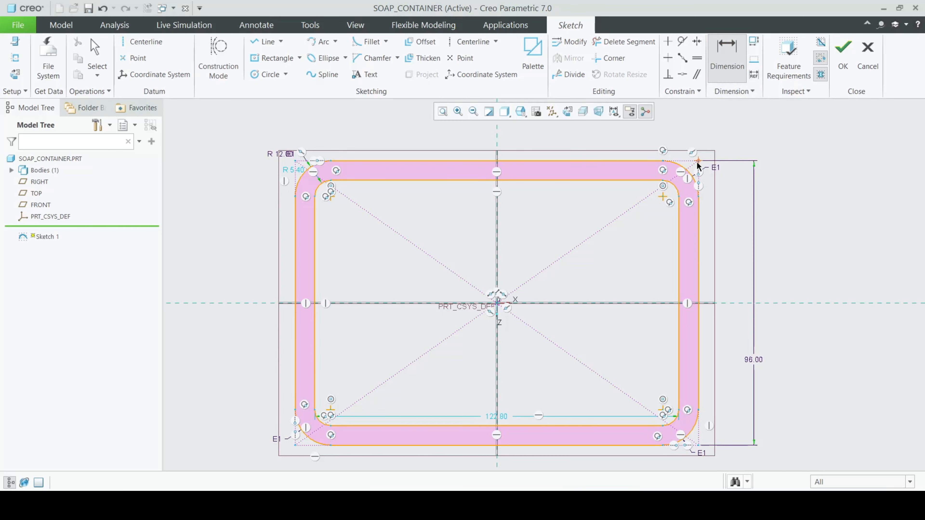
pyautogui.scroll(2, 480, 139)
pyautogui.middleClick(480, 140)
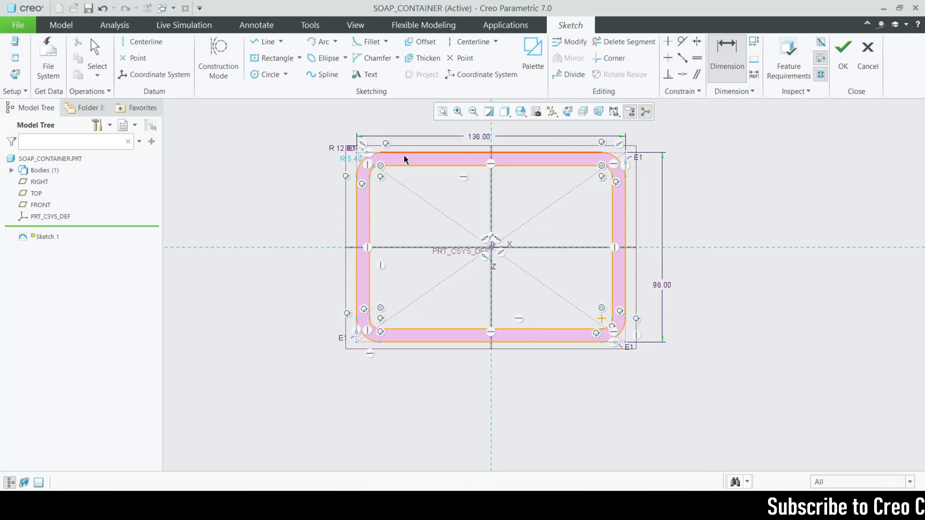
pyautogui.scroll(-3, 404, 157)
pyautogui.scroll(1, 401, 157)
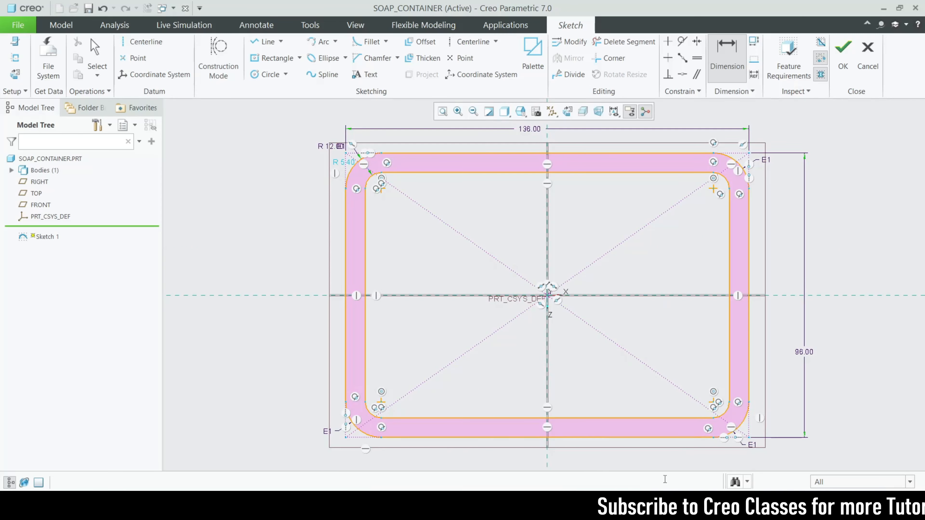
# Examine the drawing's top, isometric and front views for the width of the frame's front opening
pyautogui.click(552, 505)
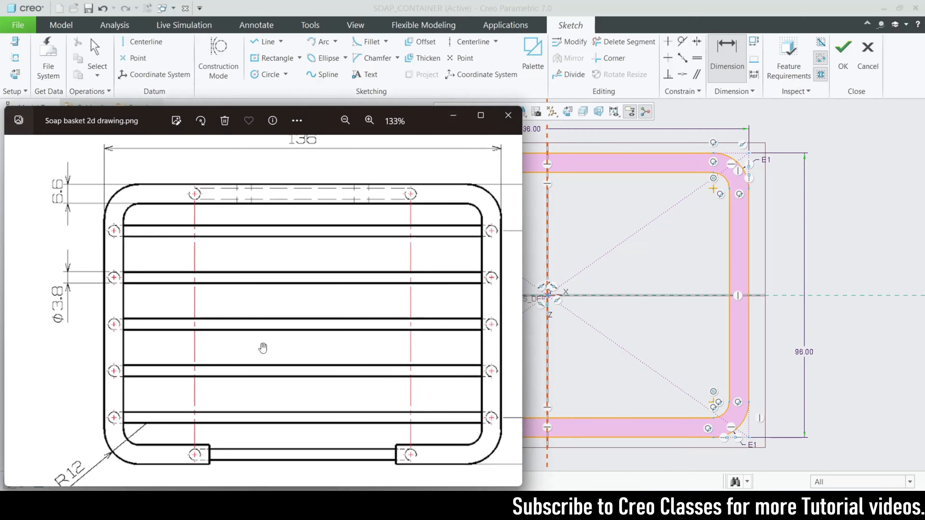
pyautogui.scroll(-4, 231, 335)
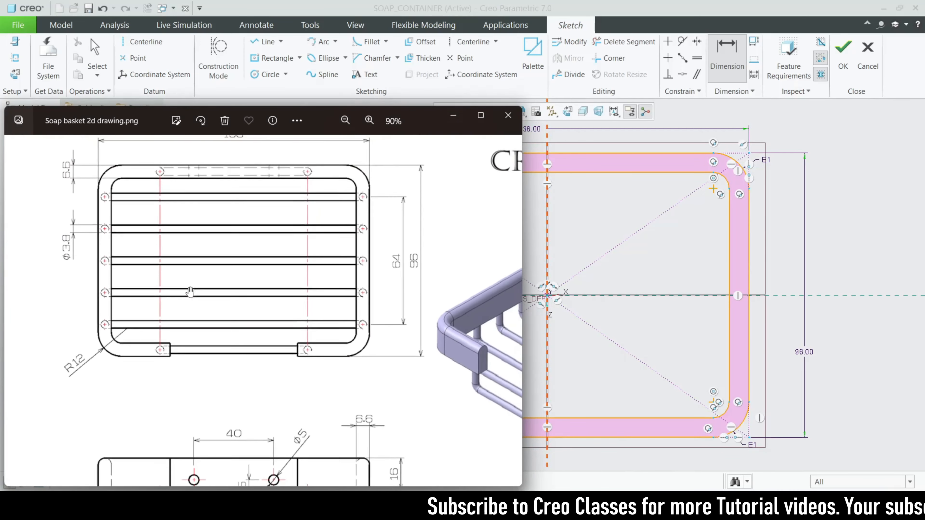
pyautogui.scroll(3, 206, 378)
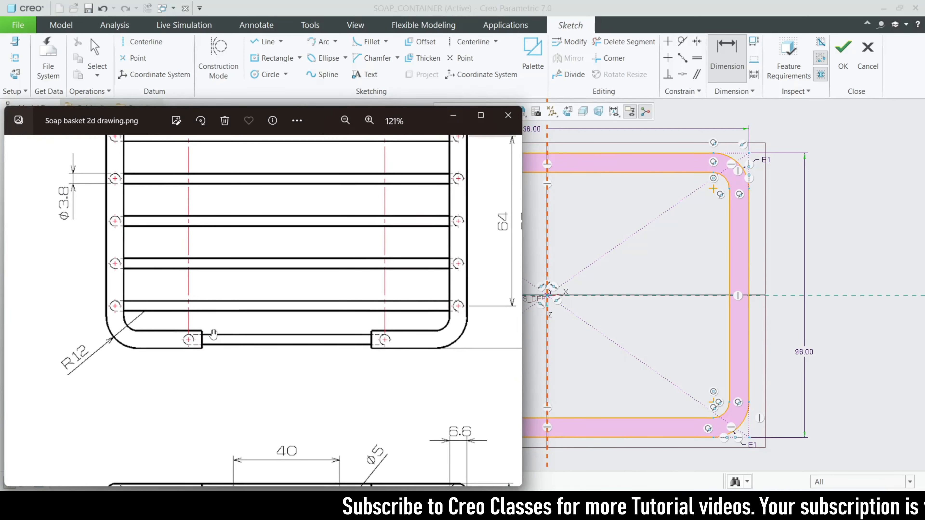
pyautogui.moveTo(348, 359); pyautogui.dragTo(264, 249)
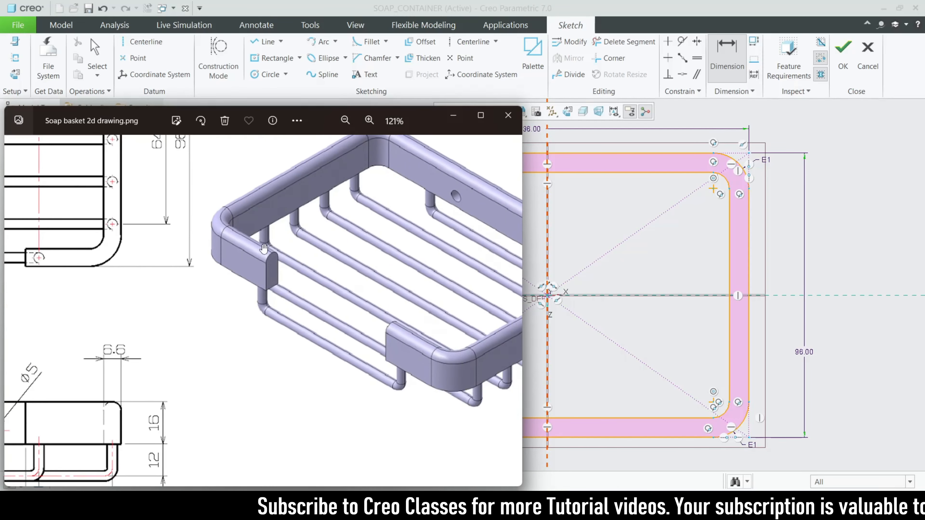
pyautogui.moveTo(215, 365); pyautogui.dragTo(303, 333)
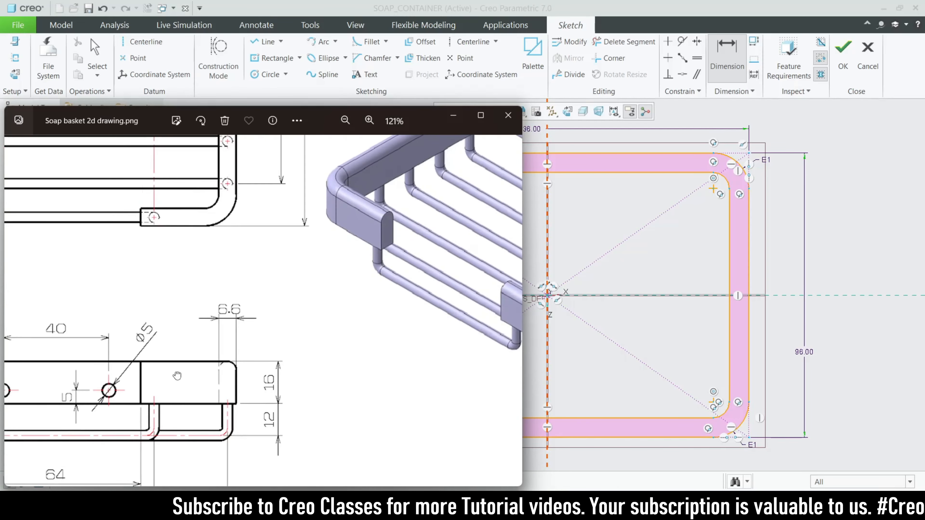
pyautogui.moveTo(177, 377); pyautogui.dragTo(355, 342)
pyautogui.moveTo(213, 413); pyautogui.dragTo(212, 364)
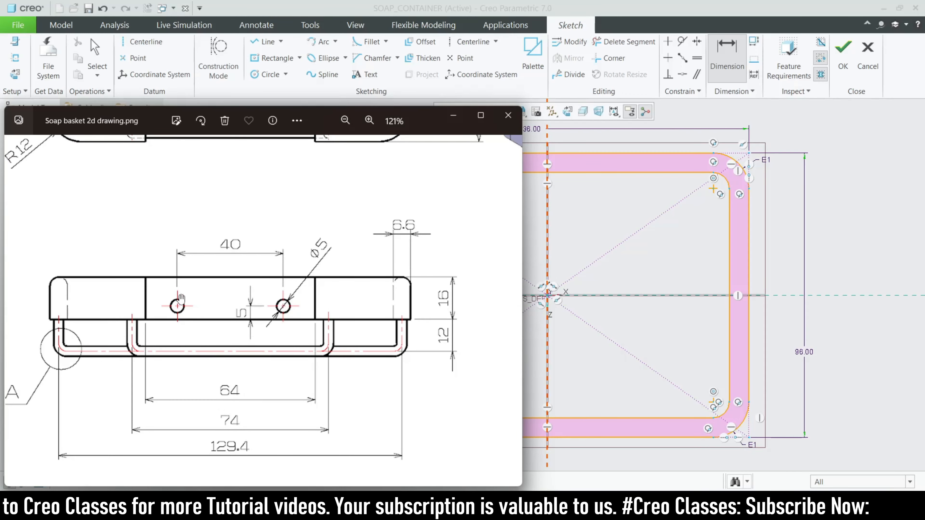
pyautogui.click(457, 115)
# Place two sketch points on the outer lower edge, about 17.5 mm and 21.8 mm on either side of the vertical centreline
pyautogui.moveTo(534, 361)
pyautogui.mouseDown(button='middle')
pyautogui.moveTo(527, 337)
pyautogui.moveTo(534, 339)
pyautogui.mouseUp(button='middle')
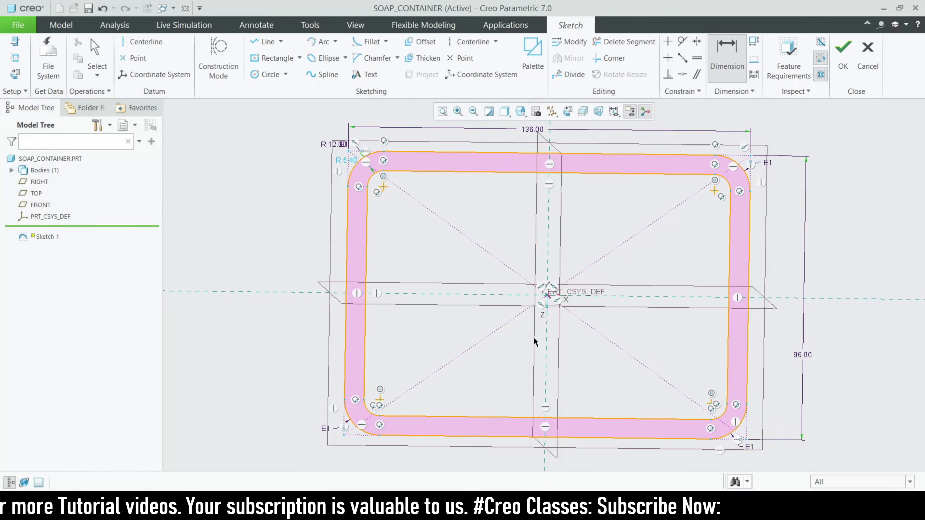
pyautogui.click(567, 111)
pyautogui.scroll(3, 528, 385)
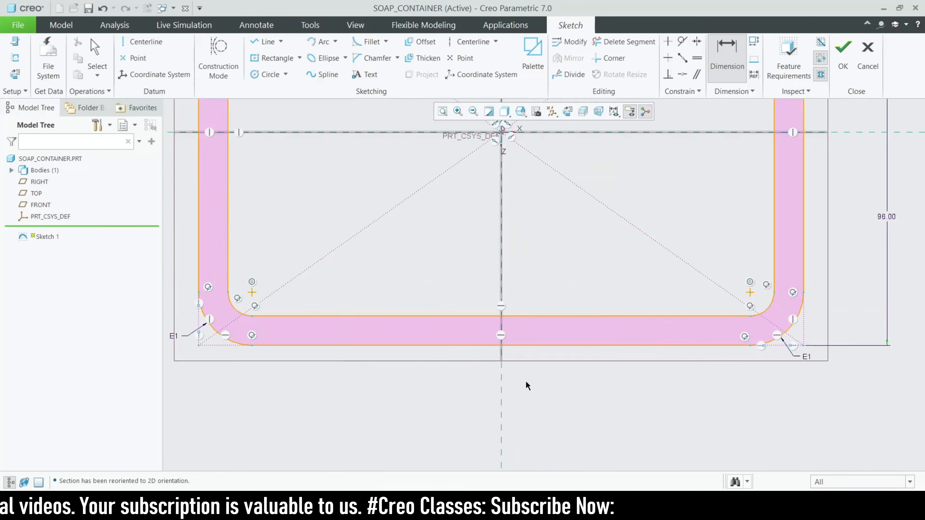
pyautogui.scroll(2, 528, 386)
pyautogui.click(466, 58)
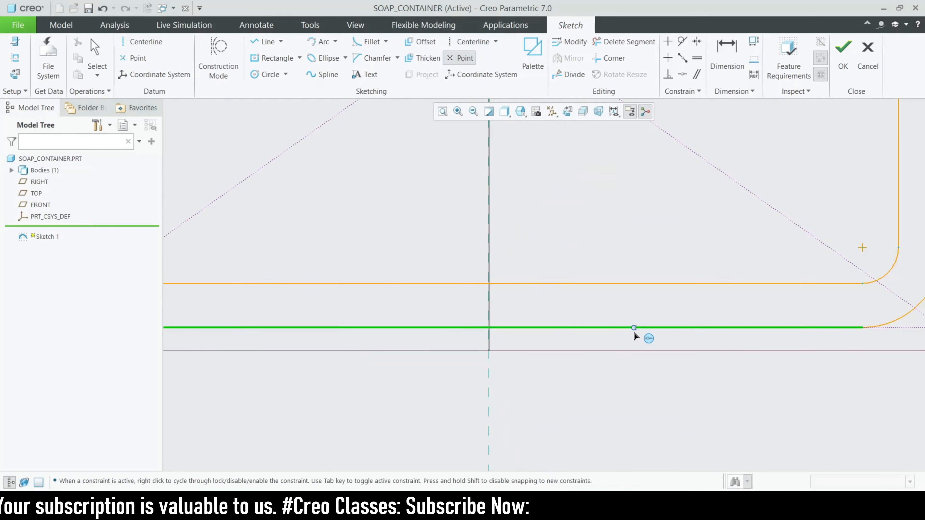
pyautogui.click(372, 328)
pyautogui.middleClick(426, 341)
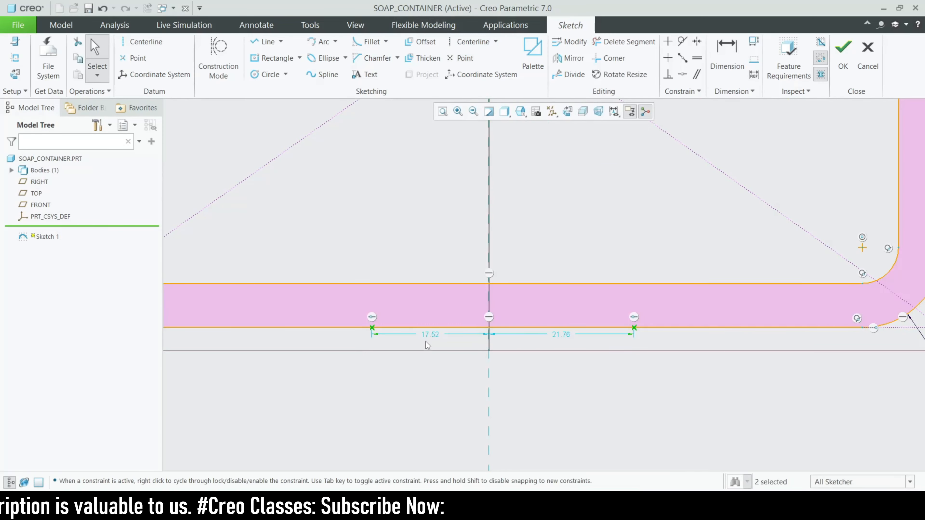
# Set each point's distance from the vertical centreline to 32 mm, entered as 64/2
pyautogui.doubleClick(436, 333)
pyautogui.write('64/2')
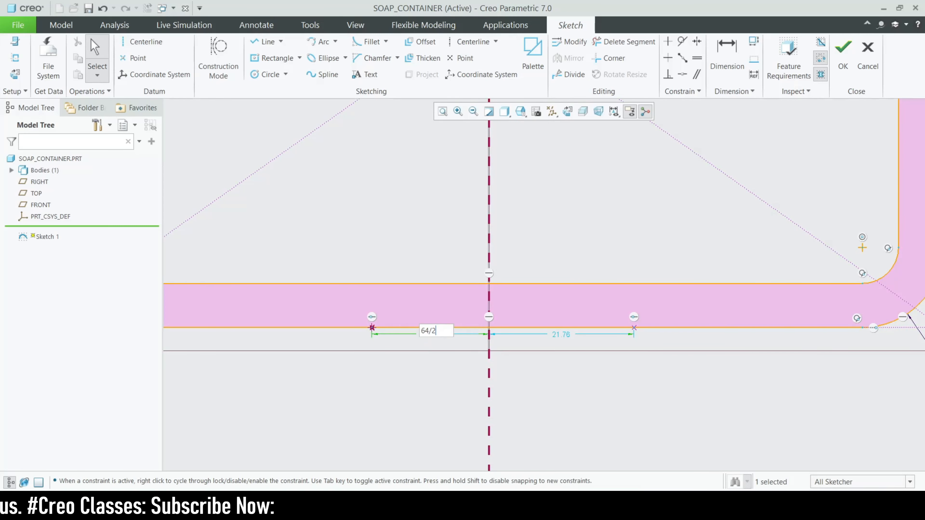
pyautogui.press('Return')
pyautogui.doubleClick(565, 334)
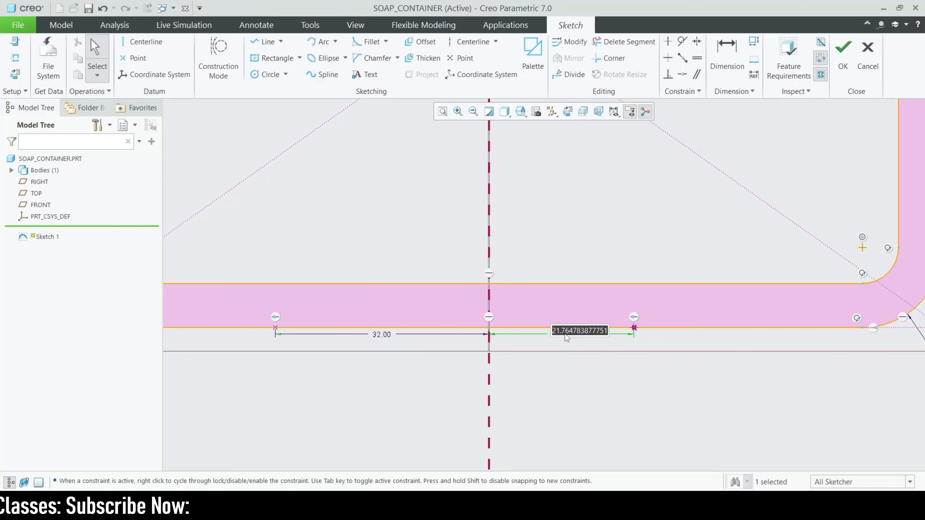
pyautogui.write('64')
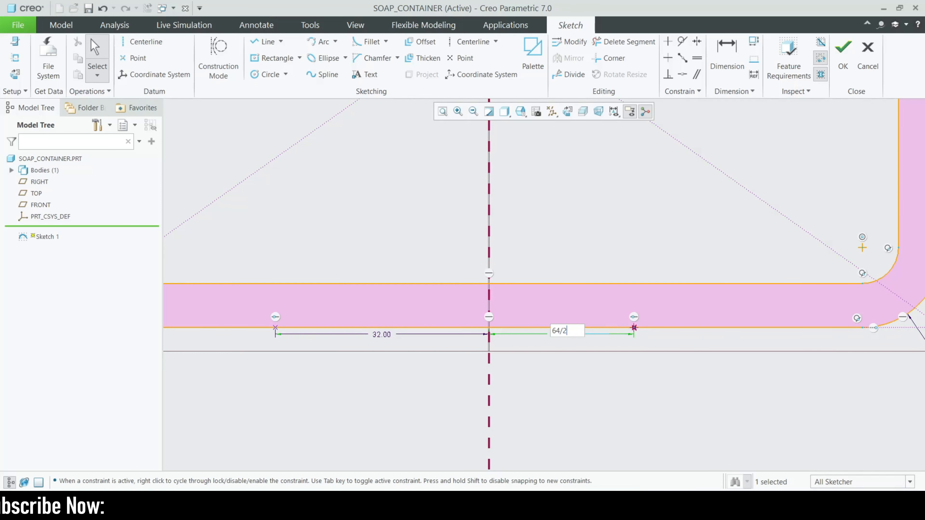
# Draw a vertical line from each of the two points up to the inner offset edge
pyautogui.click(249, 42)
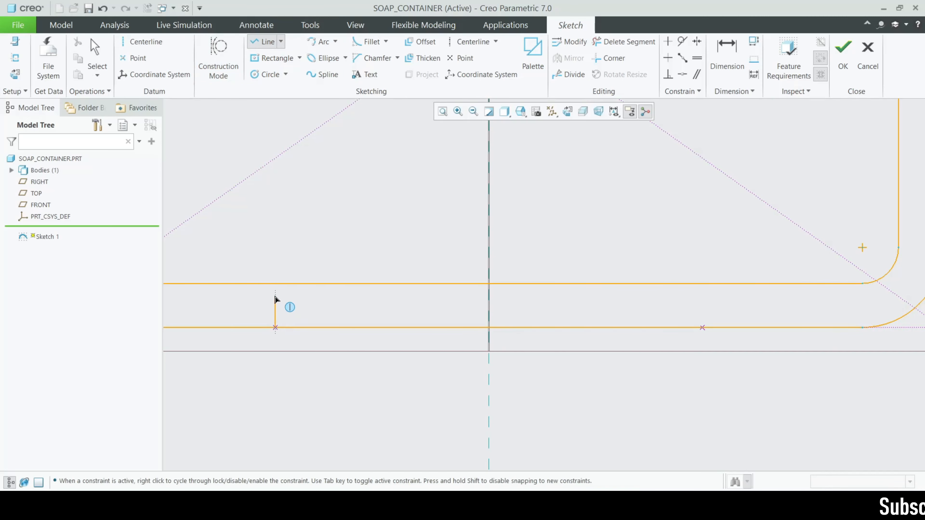
pyautogui.click(275, 283)
pyautogui.middleClick(710, 337)
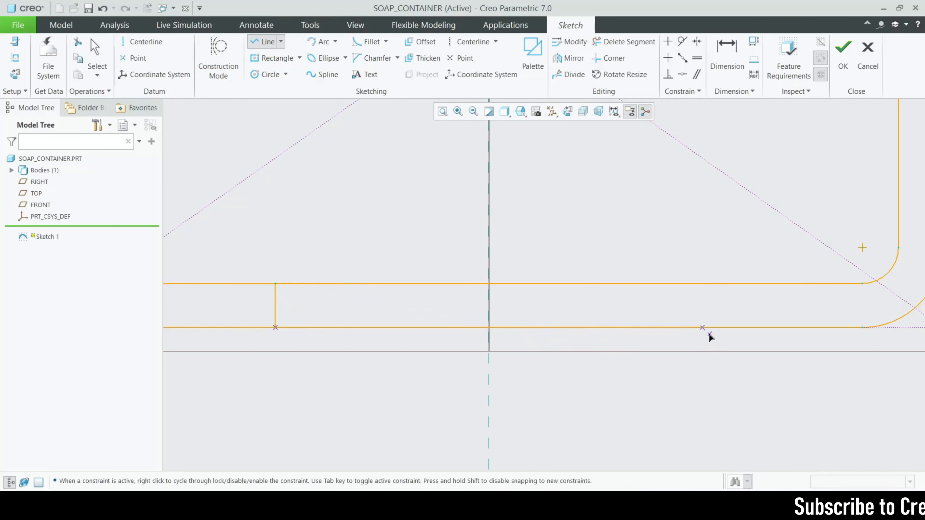
pyautogui.click(702, 328)
pyautogui.click(703, 283)
pyautogui.middleClick(499, 159)
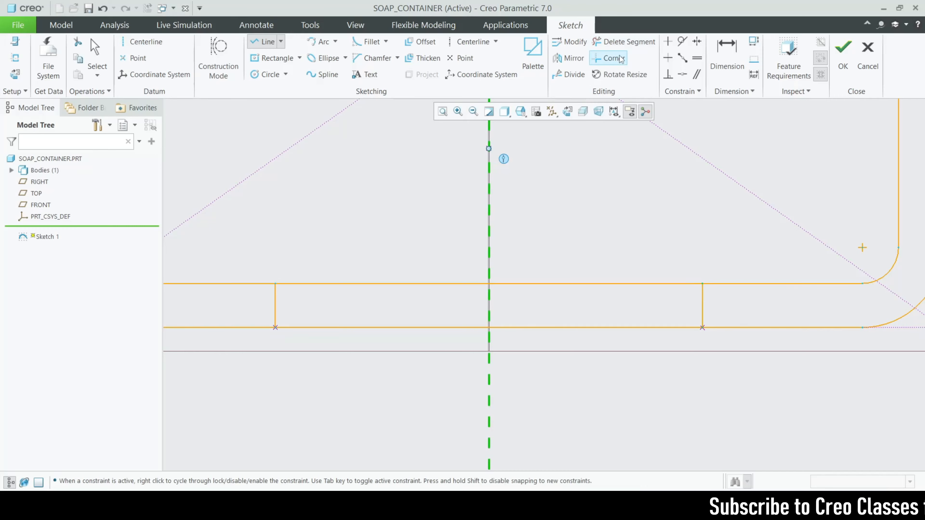
# Trim away the inner and outer edge segments between the two vertical lines and finish the sketch
pyautogui.click(623, 42)
pyautogui.moveTo(405, 265)
pyautogui.mouseDown()
pyautogui.moveTo(535, 284)
pyautogui.moveTo(574, 320)
pyautogui.mouseUp()
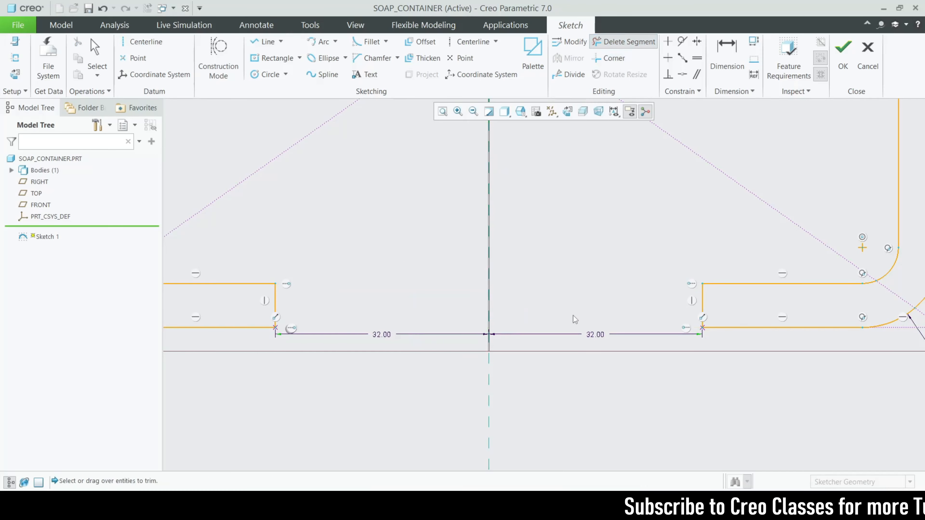
pyautogui.middleClick(573, 315)
pyautogui.scroll(4, 572, 315)
pyautogui.scroll(-2, 584, 290)
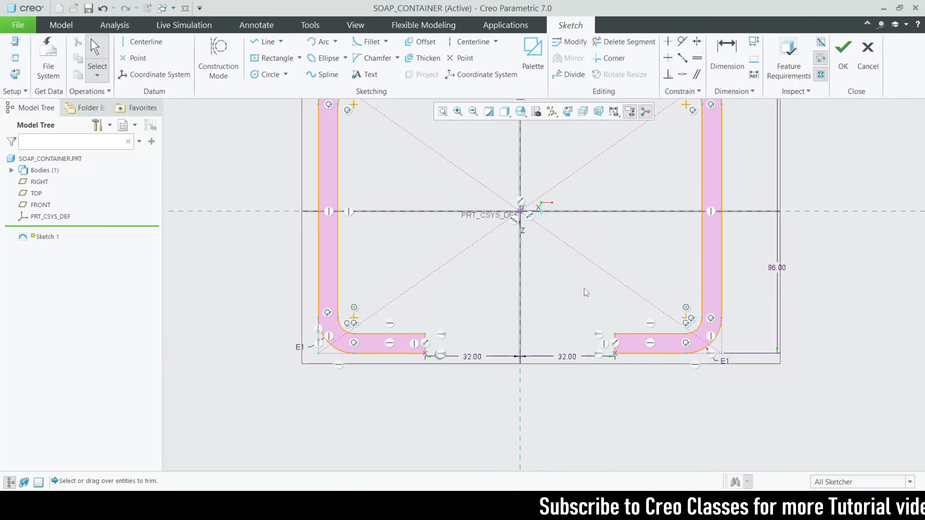
pyautogui.scroll(2, 585, 291)
pyautogui.click(843, 47)
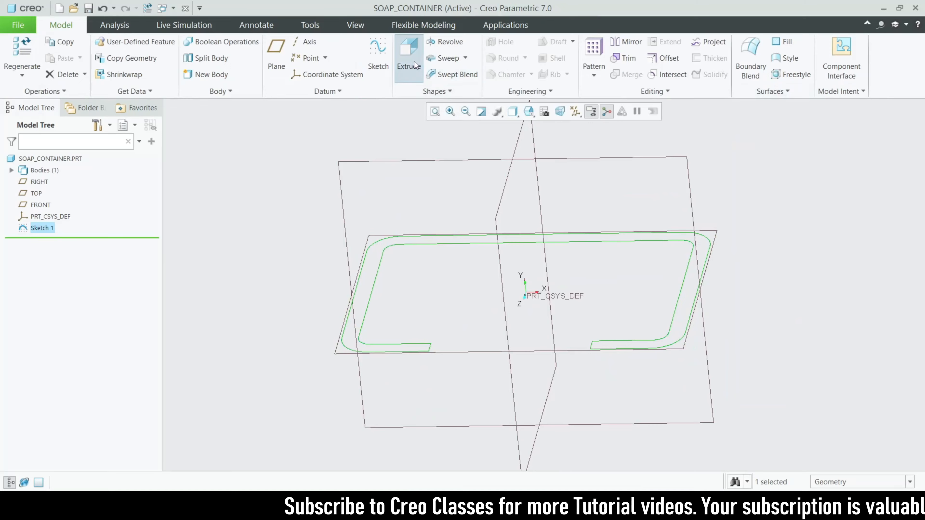
# Extrude the frame sketch as a solid 16 mm deep, symmetric about the sketch plane, and display the model shaded with edges
pyautogui.click(415, 60)
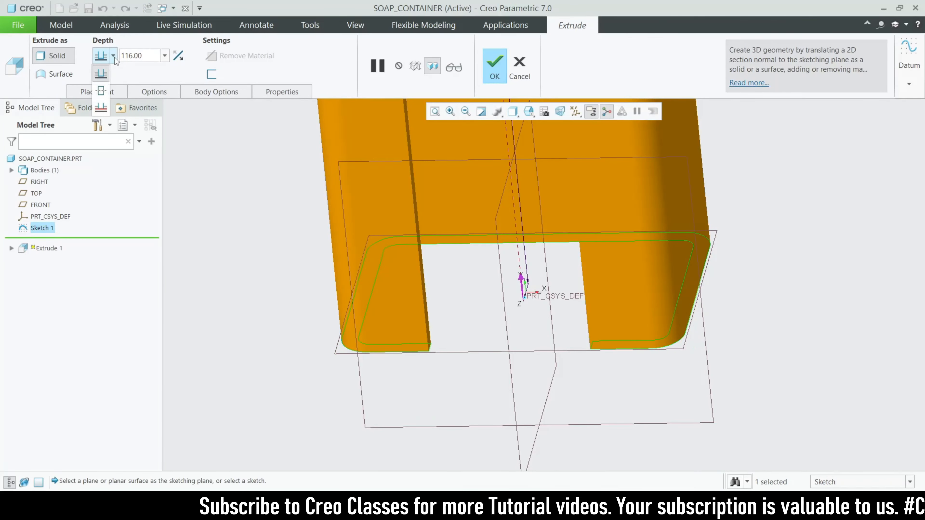
pyautogui.click(101, 92)
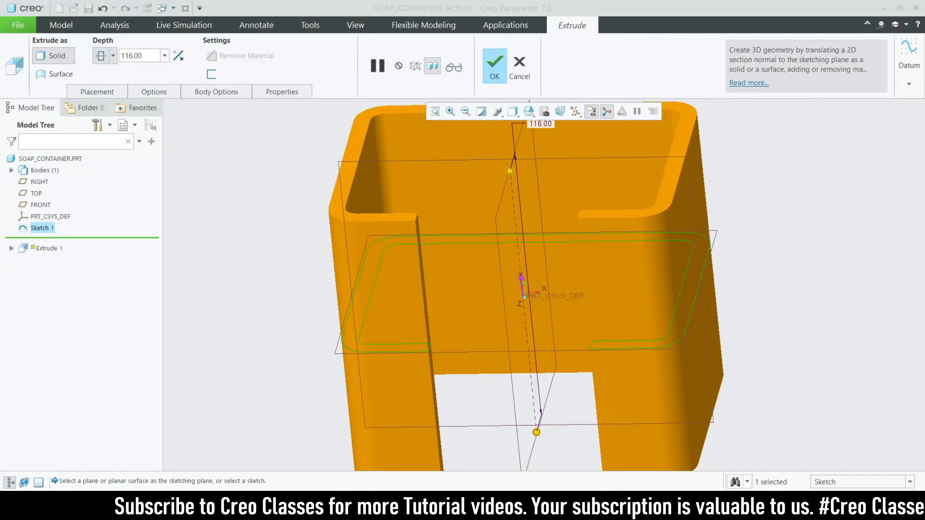
pyautogui.click(677, 507)
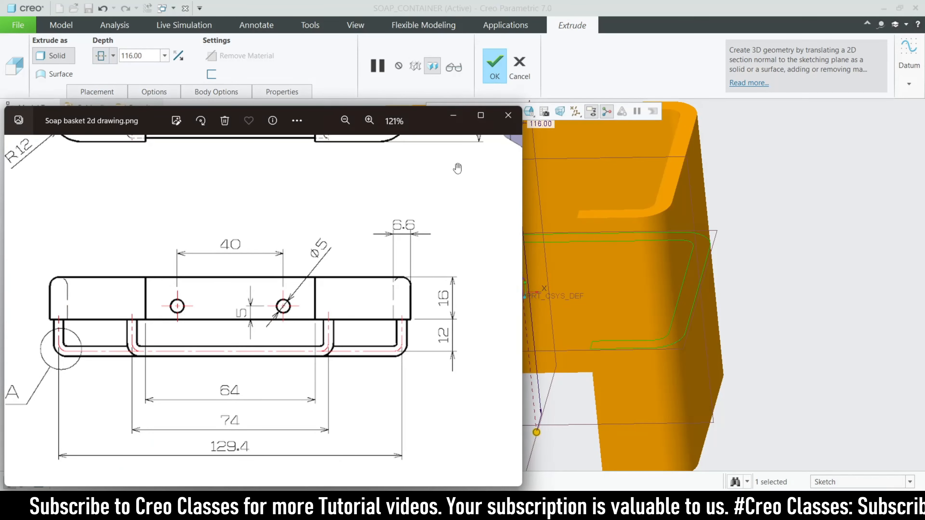
pyautogui.click(152, 53)
pyautogui.write('16')
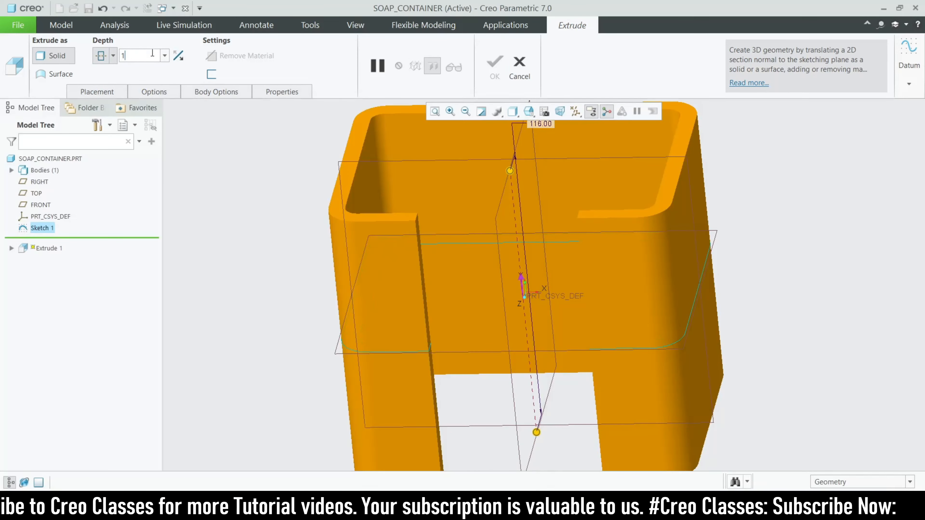
pyautogui.press('Return')
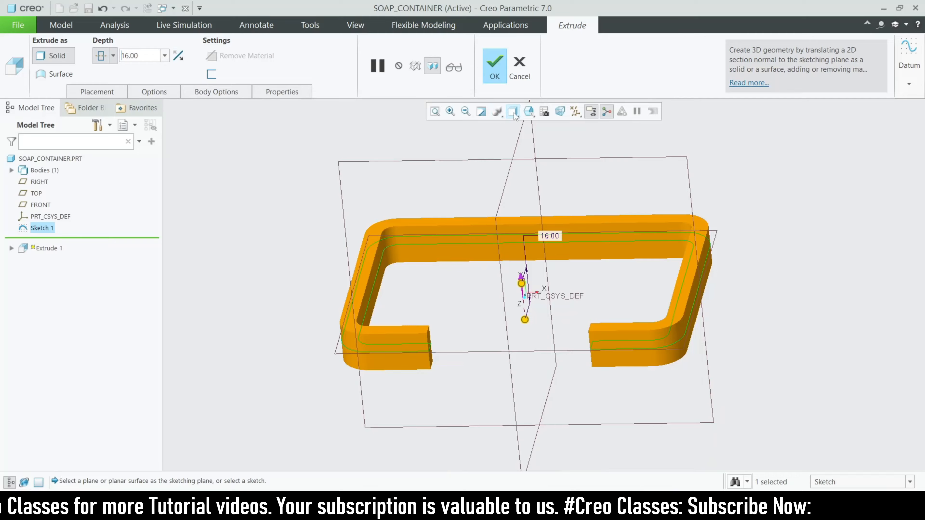
pyautogui.click(528, 111)
pyautogui.click(549, 137)
pyautogui.click(494, 66)
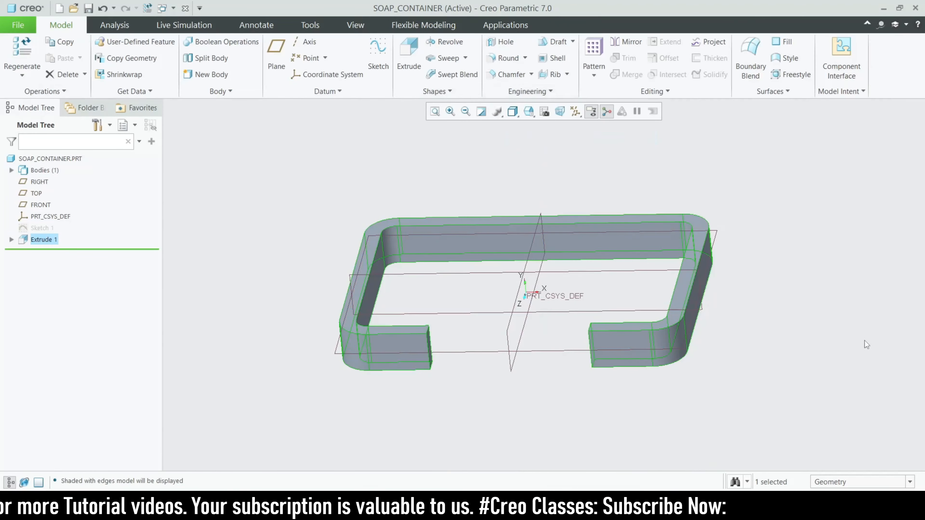
# Switch to Soap basket 2d drawing.png and examine the frame's rounded upper edge and the dimensions in its views
pyautogui.click(864, 342)
pyautogui.scroll(2, 677, 307)
pyautogui.scroll(-2, 702, 307)
pyautogui.moveTo(743, 317); pyautogui.dragTo(791, 360, button='middle')
pyautogui.hotkey('alt', 'Tab')
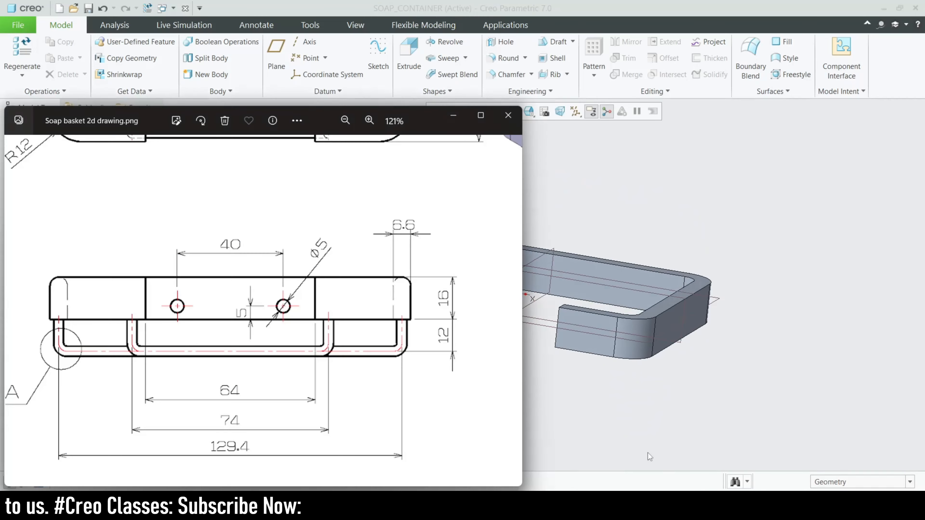
pyautogui.scroll(-5, 451, 323)
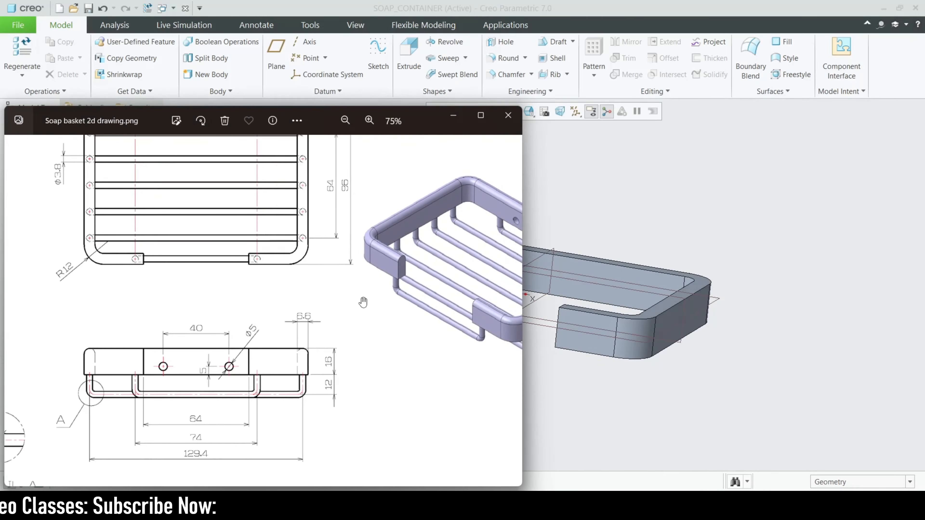
pyautogui.scroll(5, 322, 253)
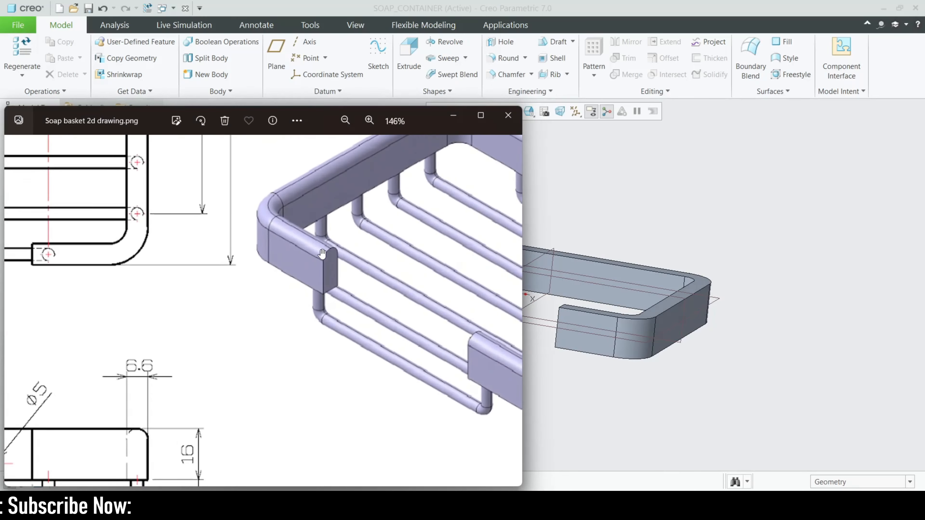
pyautogui.scroll(-2, 318, 278)
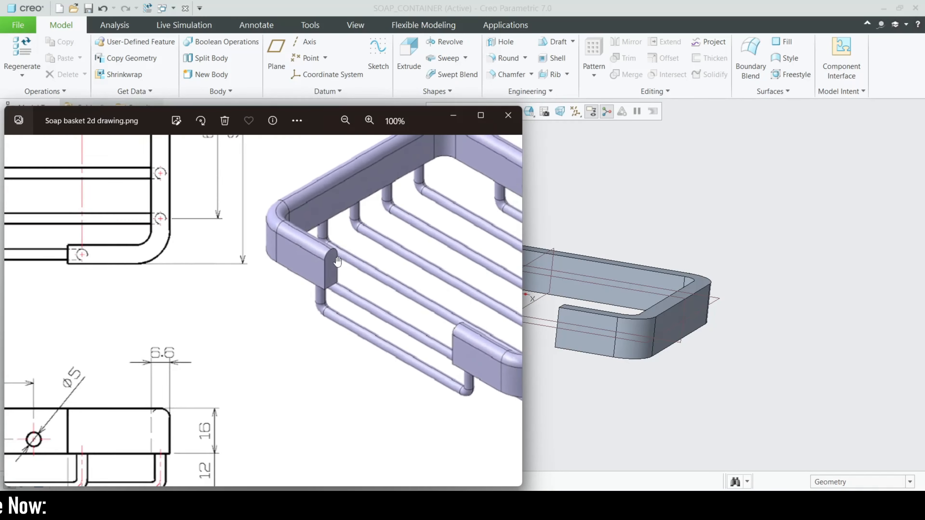
pyautogui.scroll(5, 331, 267)
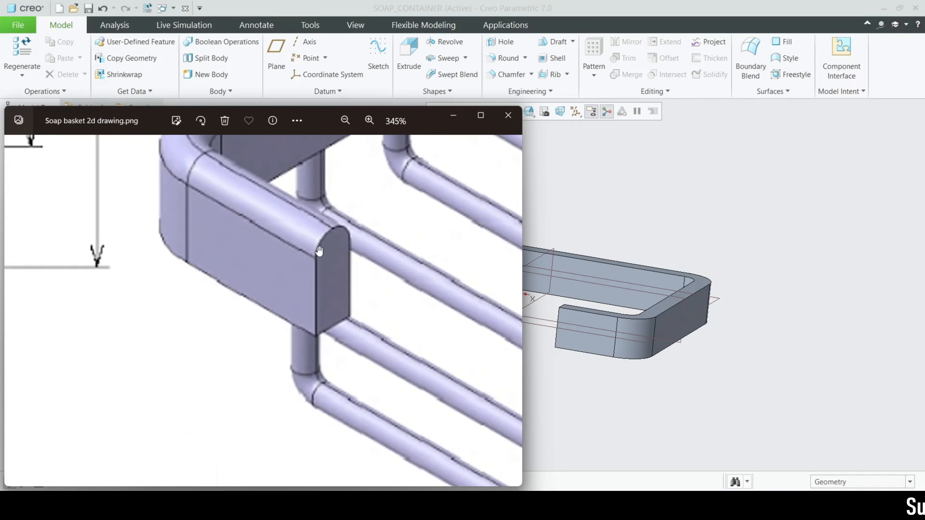
pyautogui.scroll(-7, 367, 291)
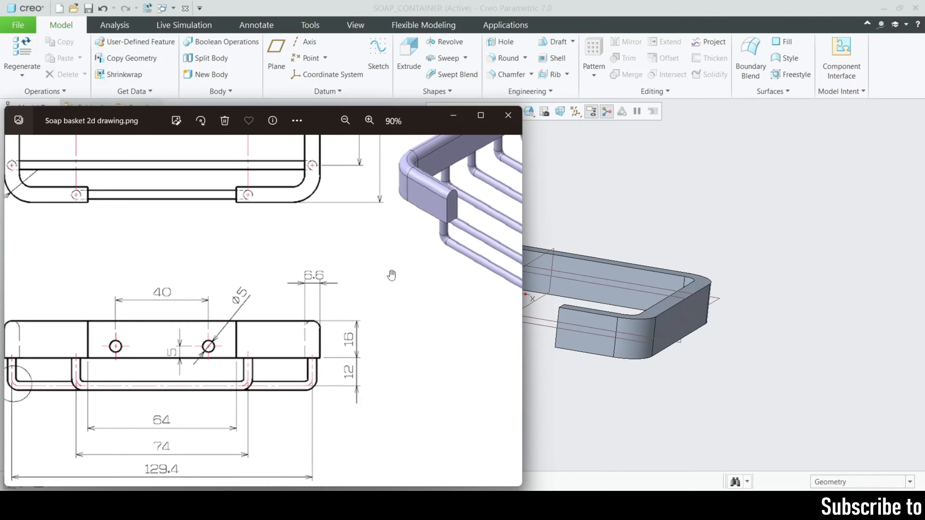
pyautogui.scroll(-1, 392, 276)
pyautogui.moveTo(248, 238); pyautogui.dragTo(270, 327)
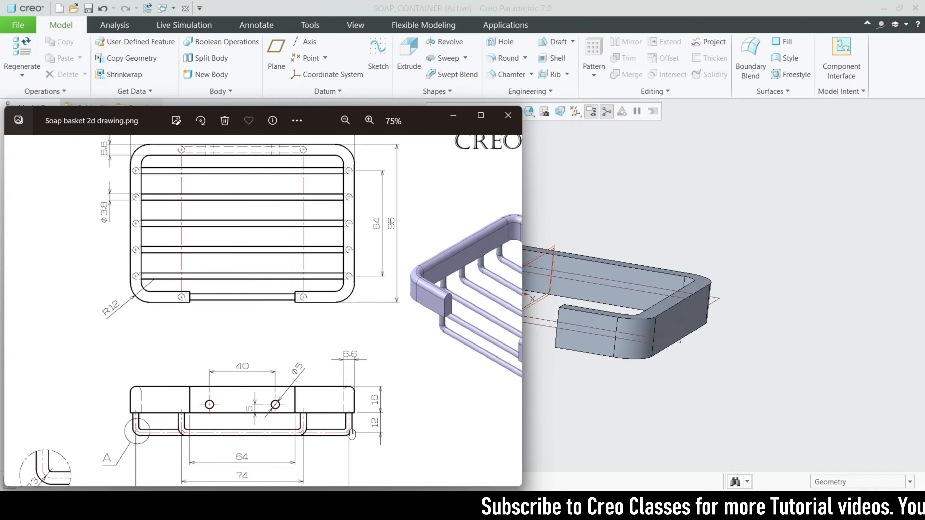
pyautogui.scroll(1, 351, 433)
pyautogui.moveTo(351, 433)
pyautogui.mouseDown()
pyautogui.moveTo(361, 350)
pyautogui.moveTo(375, 372)
pyautogui.mouseUp()
pyautogui.moveTo(324, 343); pyautogui.dragTo(261, 424)
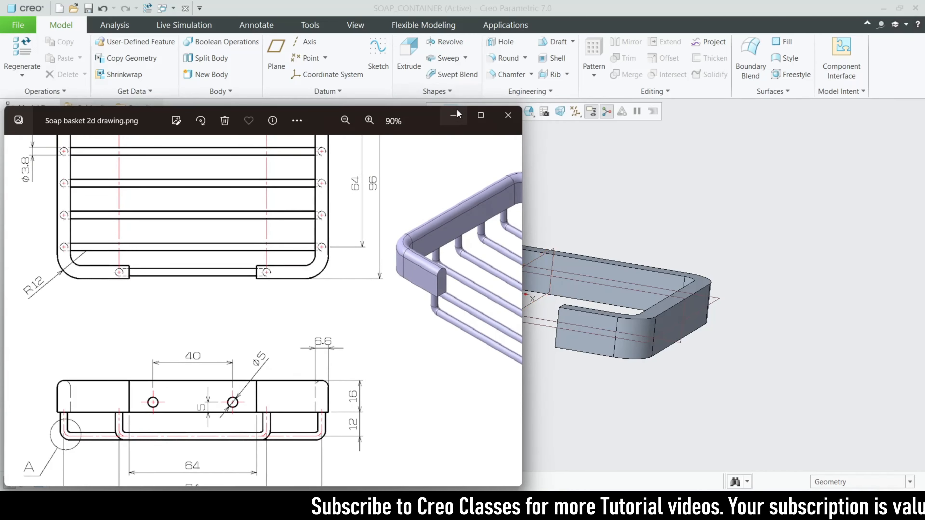
pyautogui.click(455, 115)
# Apply a full round to the frame's upper face, using the outer and inner side surfaces as references and the upper face as driving surface
pyautogui.click(506, 59)
pyautogui.moveTo(402, 273); pyautogui.dragTo(385, 300, button='middle')
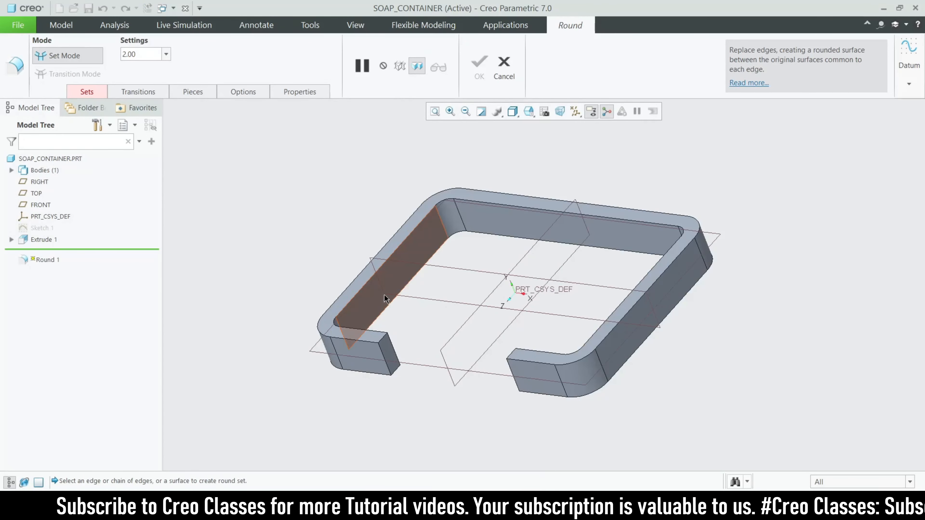
pyautogui.moveTo(385, 299); pyautogui.dragTo(354, 315, button='middle')
pyautogui.click(354, 313)
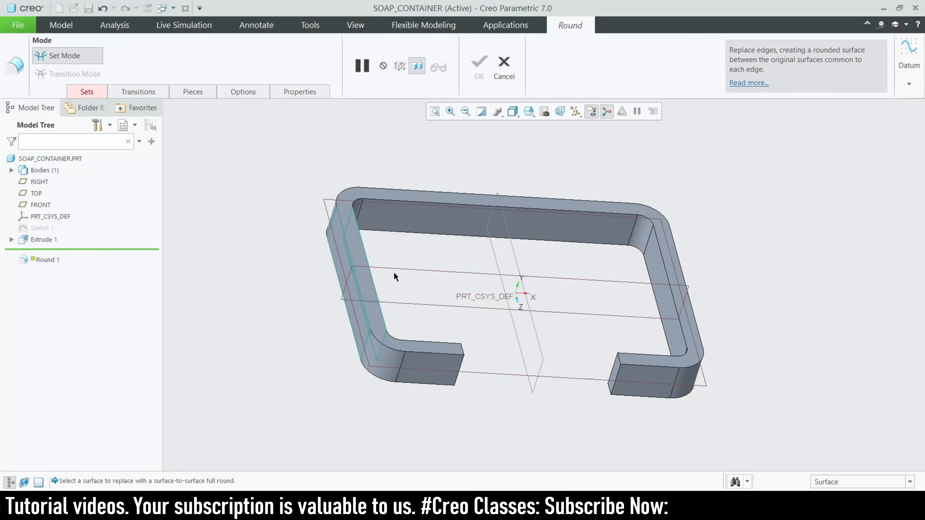
pyautogui.click(95, 91)
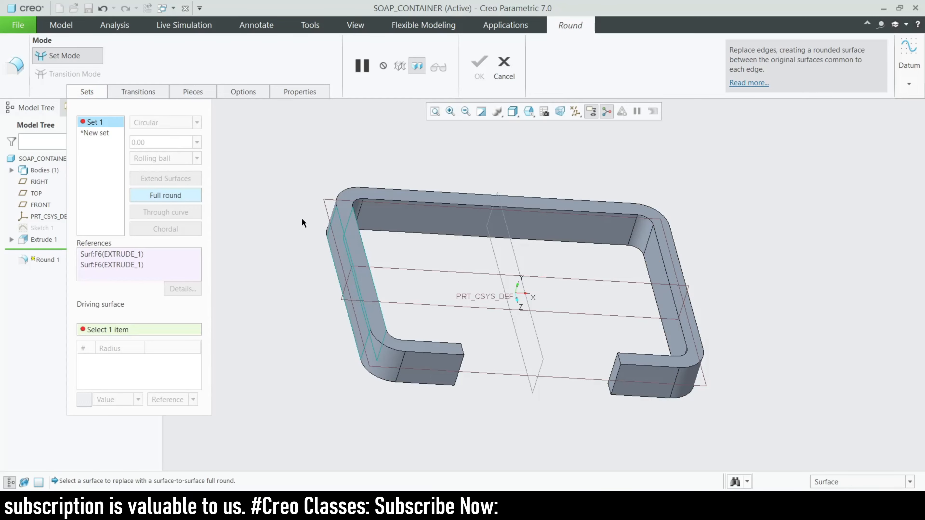
pyautogui.click(356, 256)
pyautogui.moveTo(503, 362); pyautogui.dragTo(378, 190, button='middle')
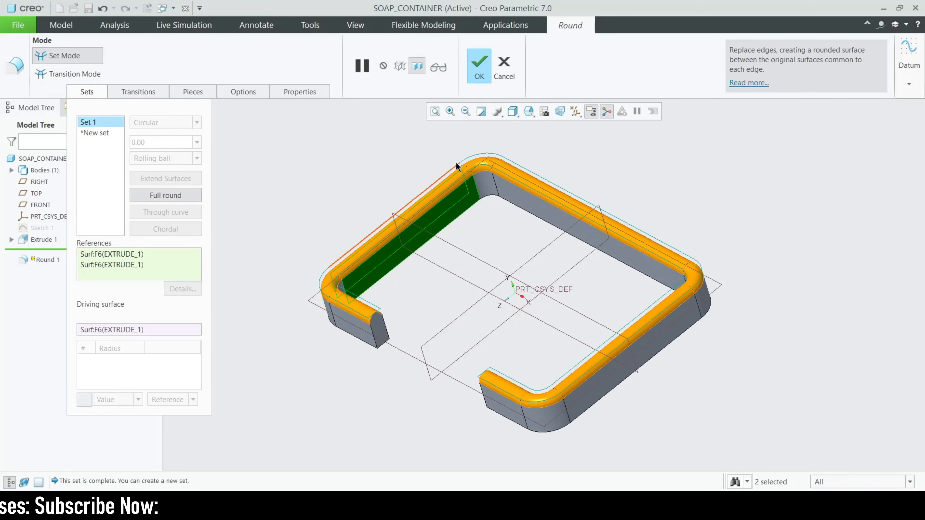
pyautogui.click(479, 65)
# Examine the isometric and front views in Soap basket 2d drawing.png for the size and position of the two holes in the rear wall
pyautogui.moveTo(374, 396)
pyautogui.mouseDown(button='middle')
pyautogui.moveTo(412, 326)
pyautogui.moveTo(383, 406)
pyautogui.moveTo(409, 370)
pyautogui.moveTo(372, 374)
pyautogui.moveTo(364, 361)
pyautogui.moveTo(407, 370)
pyautogui.moveTo(419, 348)
pyautogui.mouseUp(button='middle')
pyautogui.hotkey('alt', 'Tab')
pyautogui.scroll(-2, 380, 301)
pyautogui.moveTo(381, 301); pyautogui.dragTo(239, 264)
pyautogui.moveTo(380, 219); pyautogui.dragTo(366, 253)
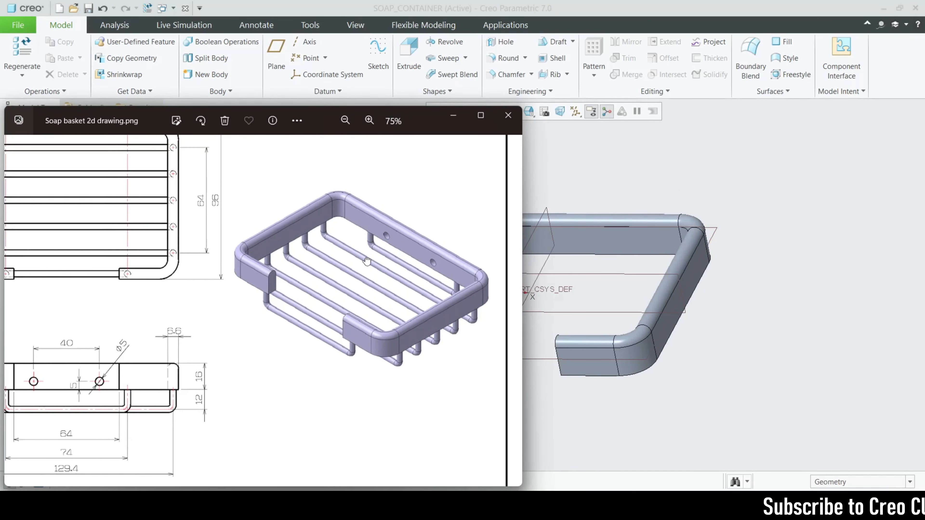
pyautogui.scroll(1, 366, 253)
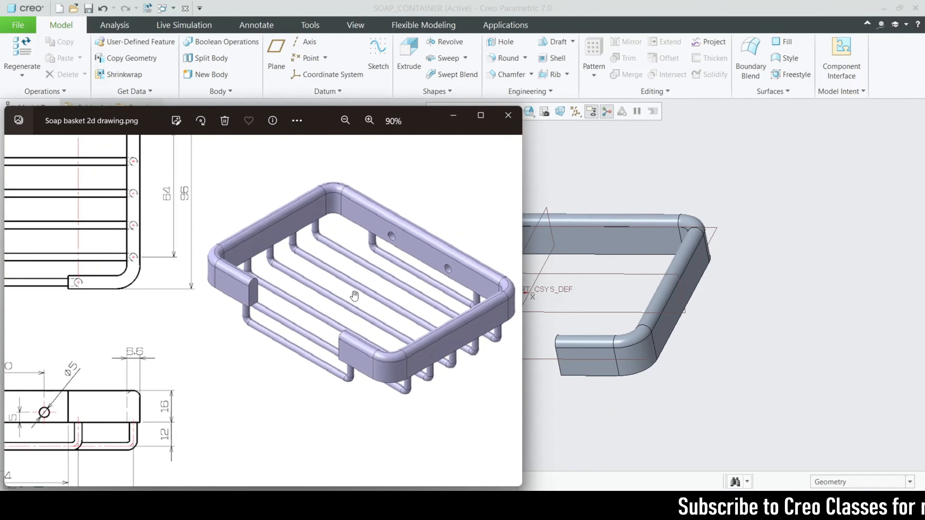
pyautogui.moveTo(37, 409); pyautogui.dragTo(294, 353)
pyautogui.scroll(2, 293, 353)
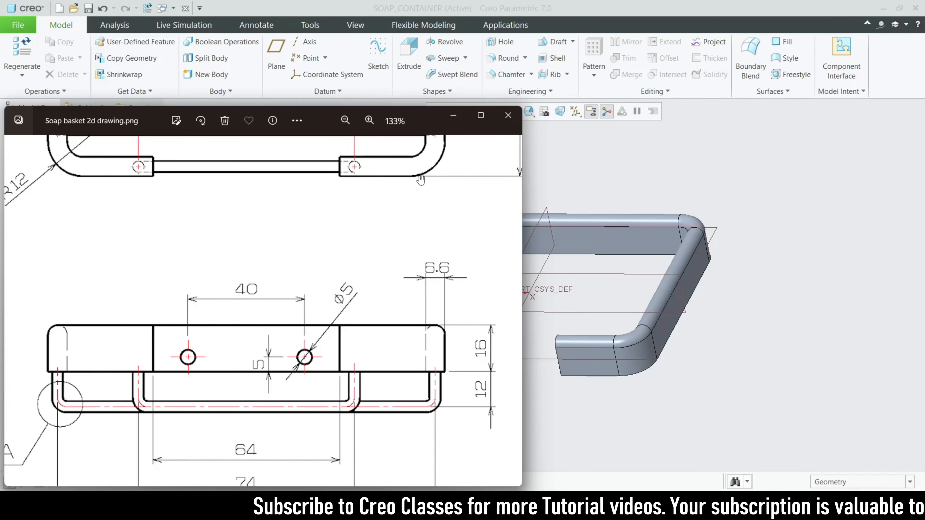
pyautogui.click(453, 116)
# Start an extrude sketch on the rear wall's inner face and draw two equal, horizontally aligned circles about 4 mm in diameter, one each side of the vertical centreline
pyautogui.click(582, 241)
pyautogui.click(409, 53)
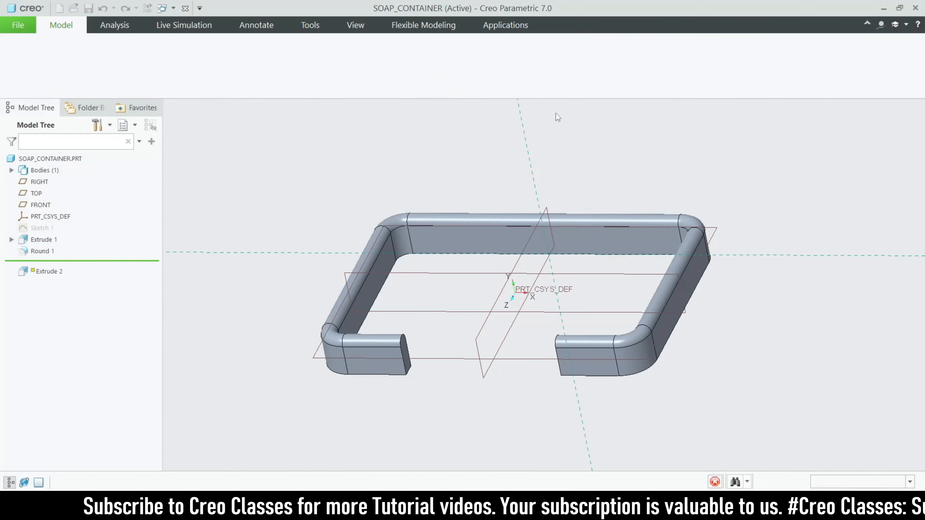
pyautogui.click(568, 112)
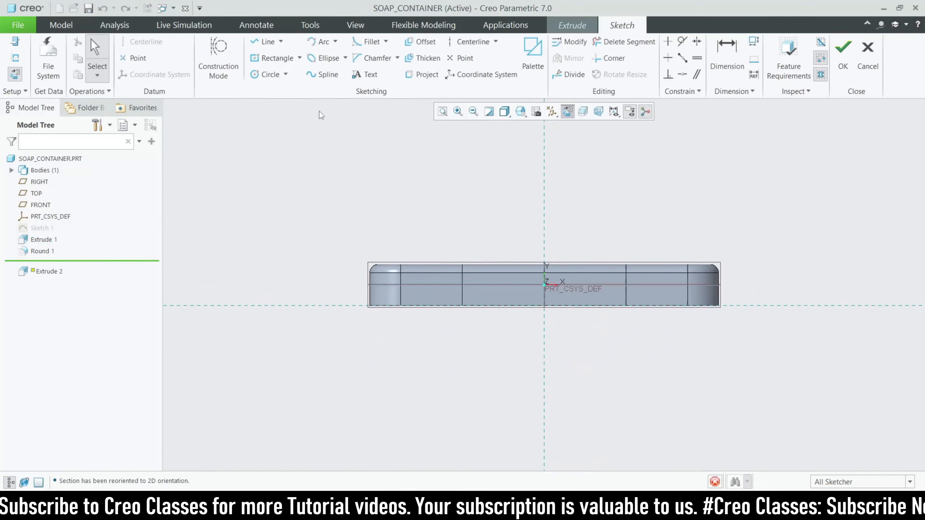
pyautogui.click(270, 74)
pyautogui.scroll(-4, 499, 307)
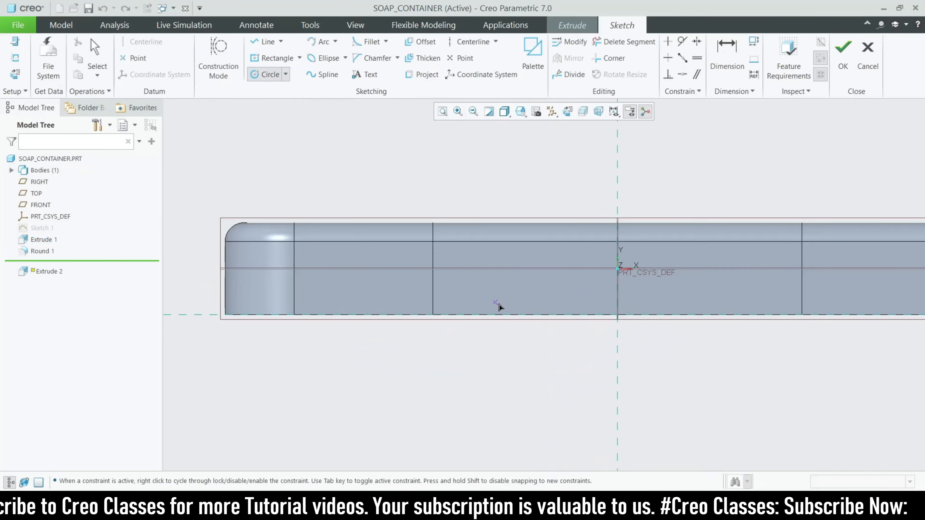
pyautogui.click(514, 301)
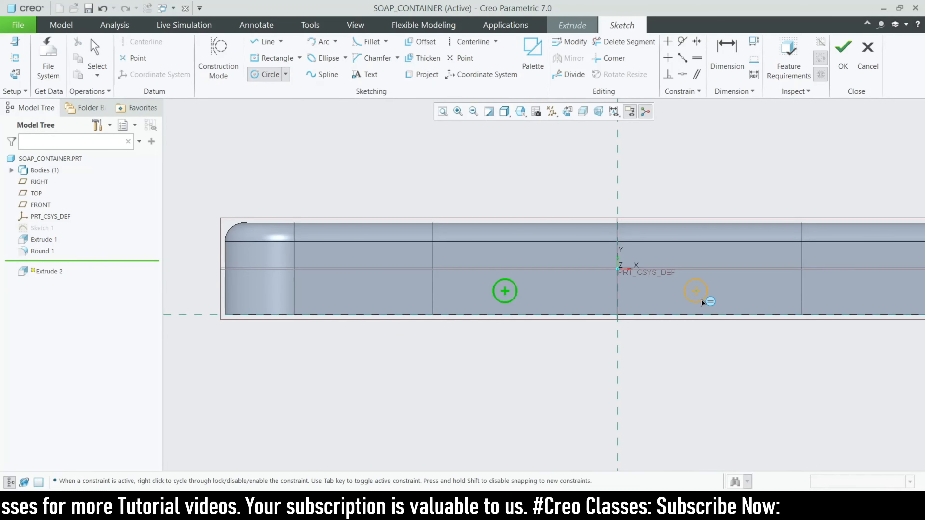
pyautogui.click(698, 299)
pyautogui.middleClick(698, 299)
# Set the circle centres' height above the rear wall's lower edge to 5 mm
pyautogui.scroll(-3, 697, 299)
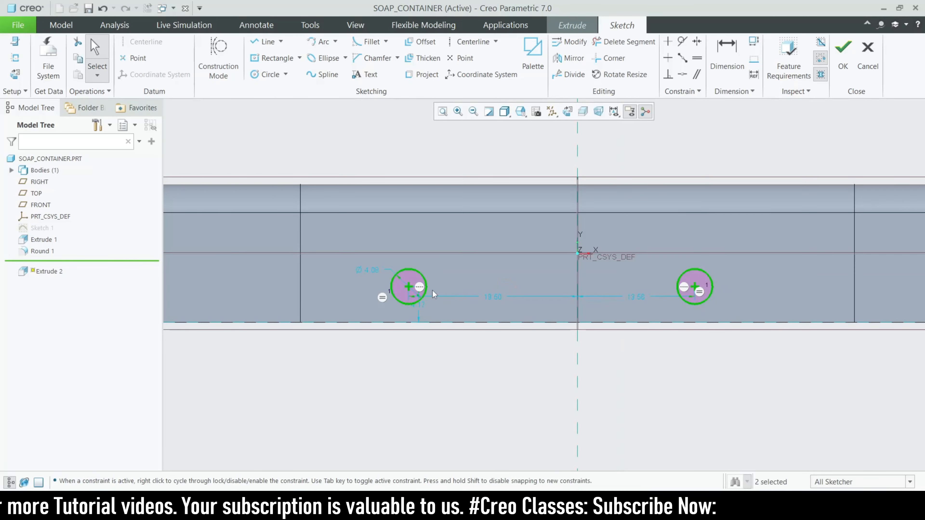
pyautogui.click(422, 305)
pyautogui.write('5')
pyautogui.press('Return')
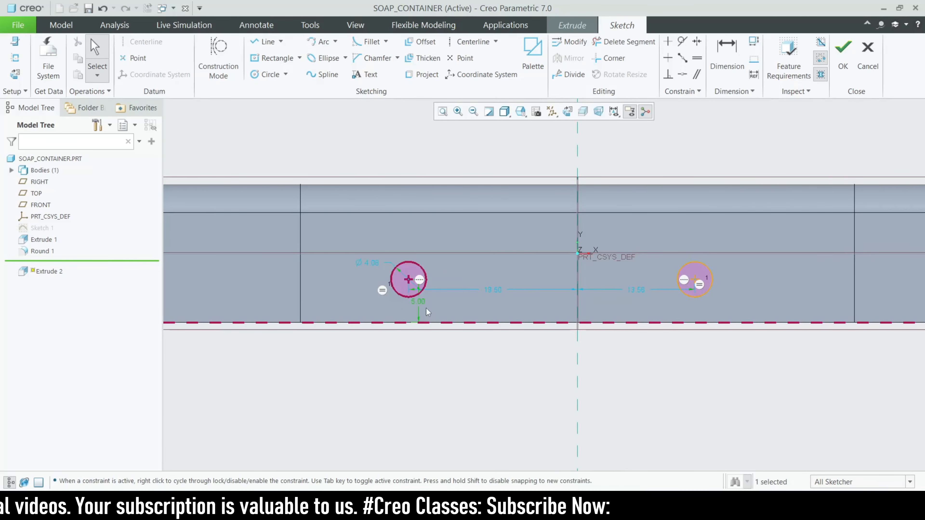